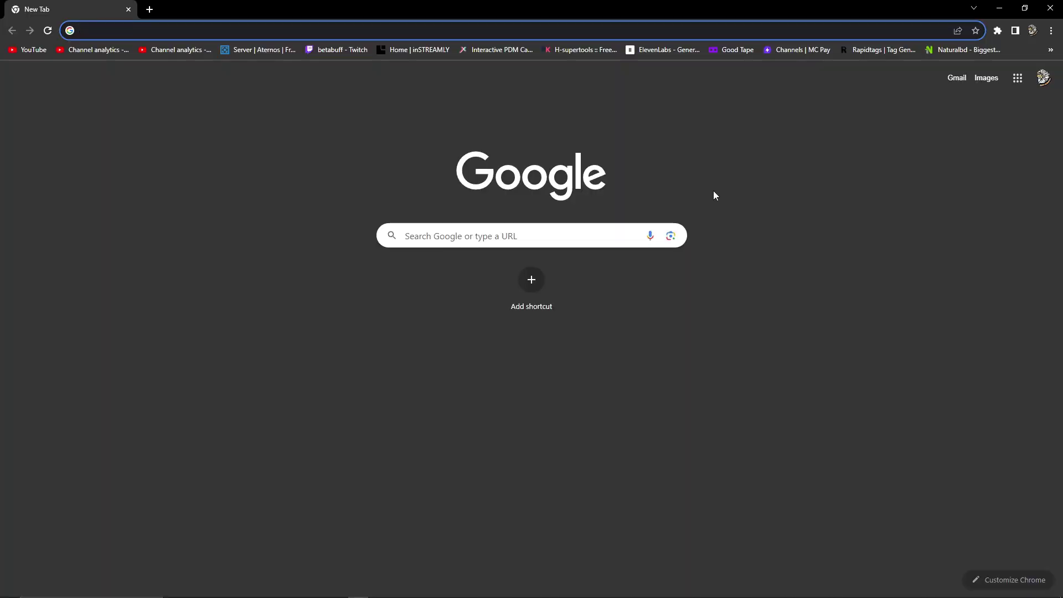
Search for 'google play games pc' and open the sponsored Google Play Games Beta site
{"action": "right_click", "coordinate": [168, 28]}
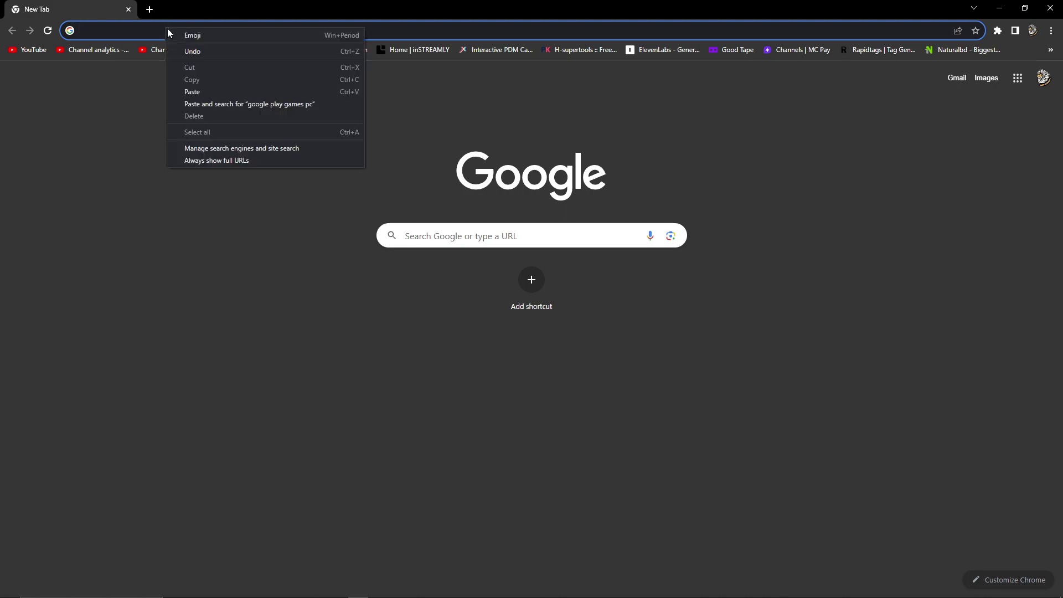
{"action": "left_click", "coordinate": [211, 95]}
{"action": "key", "text": "Return"}
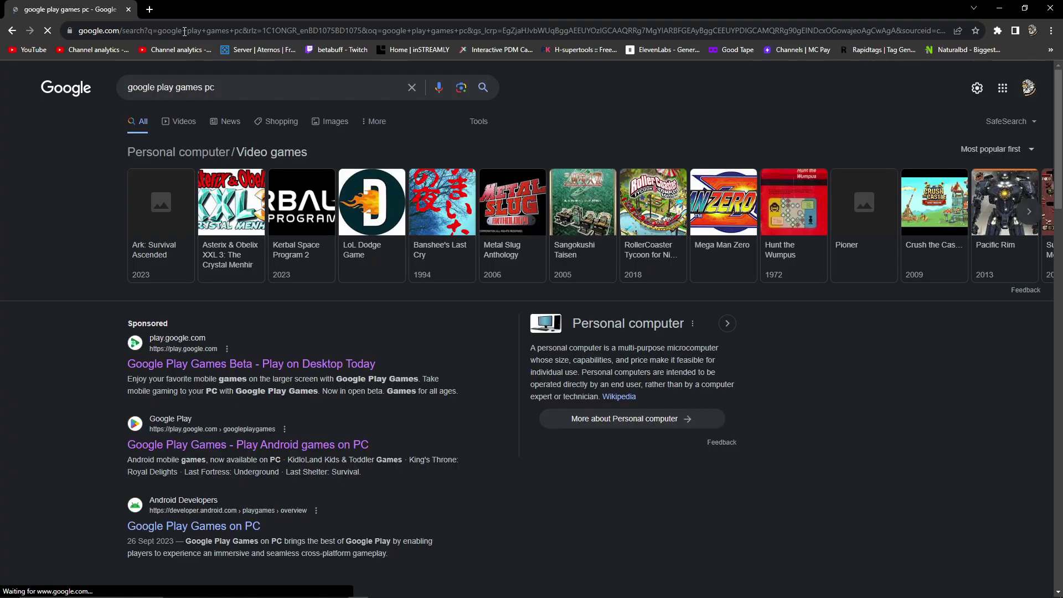
{"action": "left_click", "coordinate": [266, 363]}
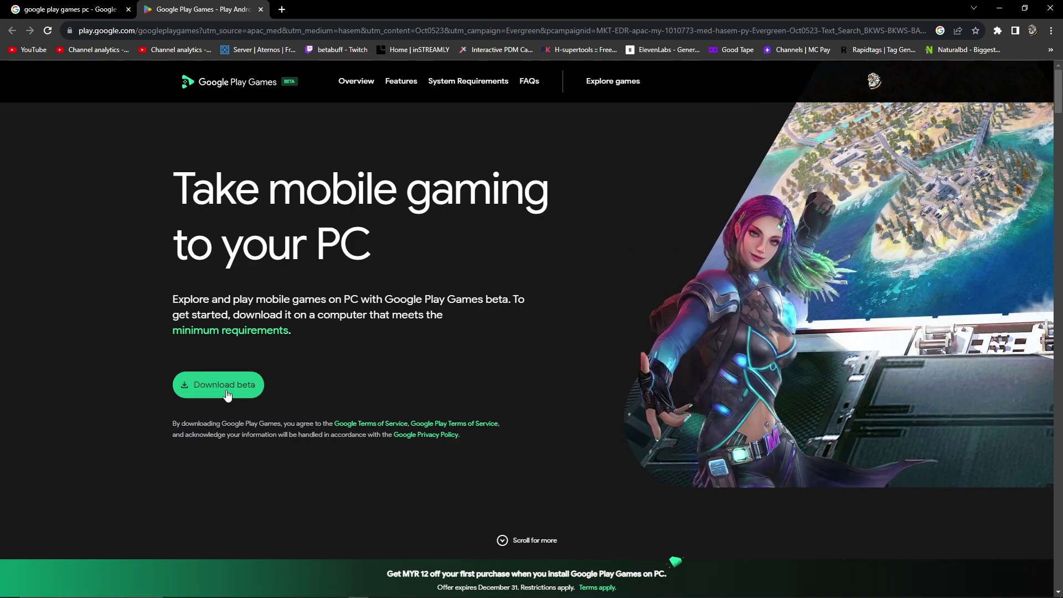
Download the Google Play Games beta installer and launch it from Chrome's downloads
{"action": "left_click", "coordinate": [226, 390]}
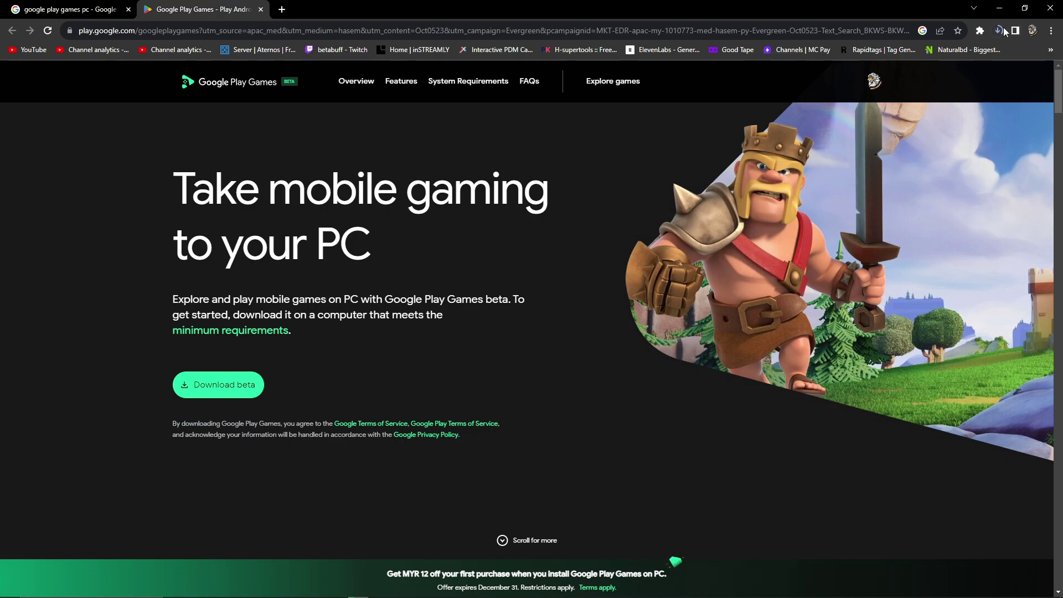
{"action": "left_click", "coordinate": [998, 31]}
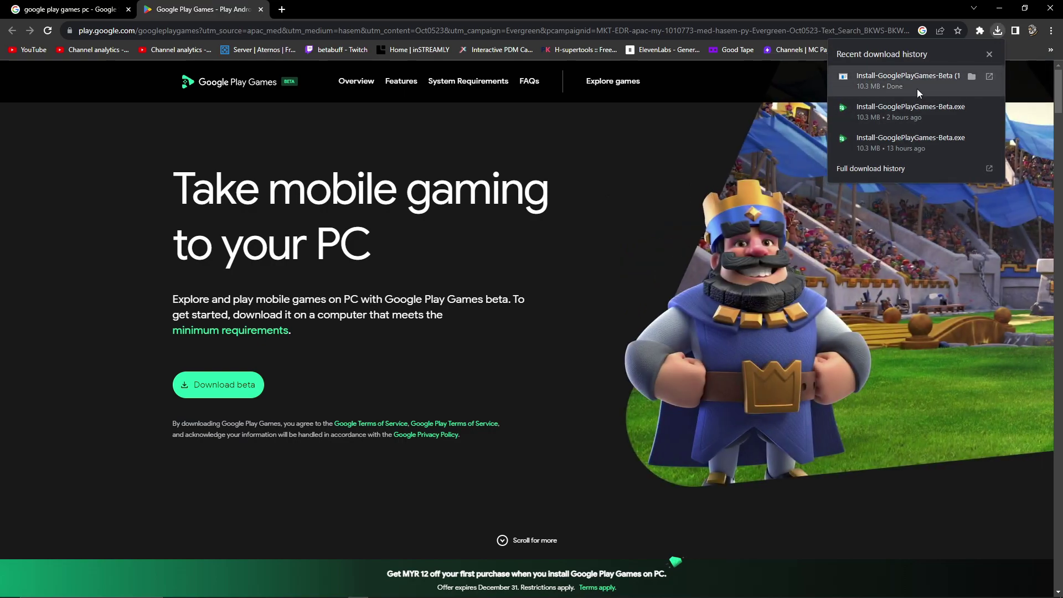
{"action": "left_click", "coordinate": [915, 92]}
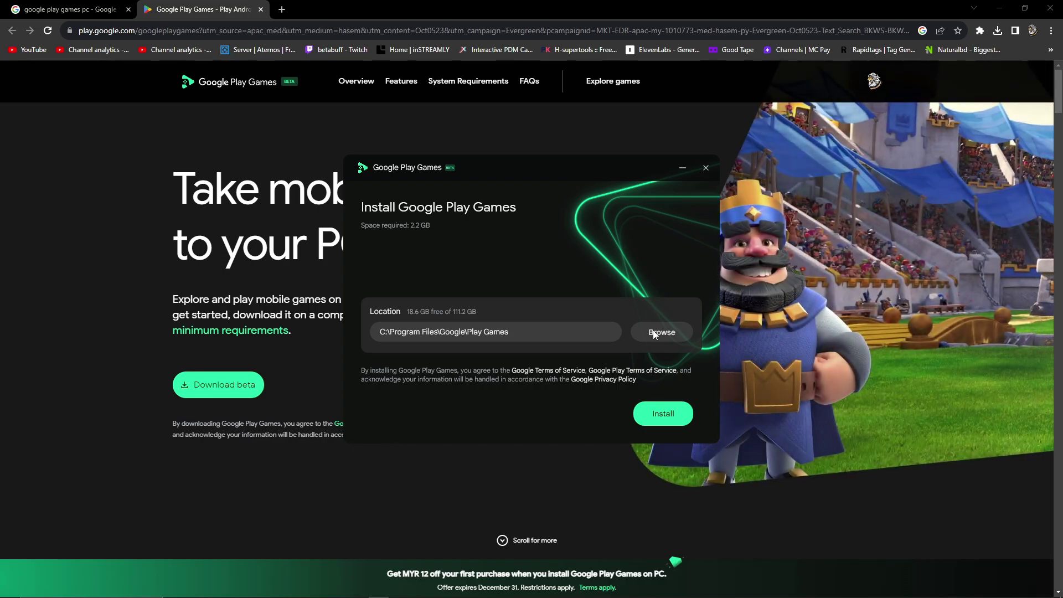
Change the install folder to GAME (D:) > EMULATOR and start installing Google Play Games
{"action": "left_click", "coordinate": [654, 333]}
{"action": "left_click", "coordinate": [408, 360]}
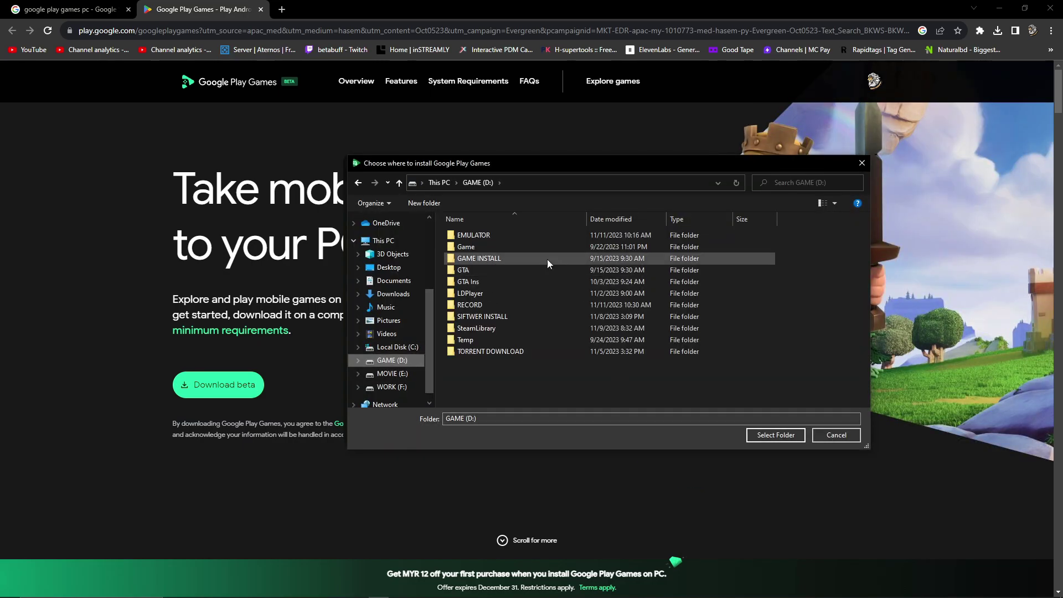
{"action": "left_click", "coordinate": [513, 232]}
{"action": "left_click", "coordinate": [775, 434]}
{"action": "left_click", "coordinate": [661, 414]}
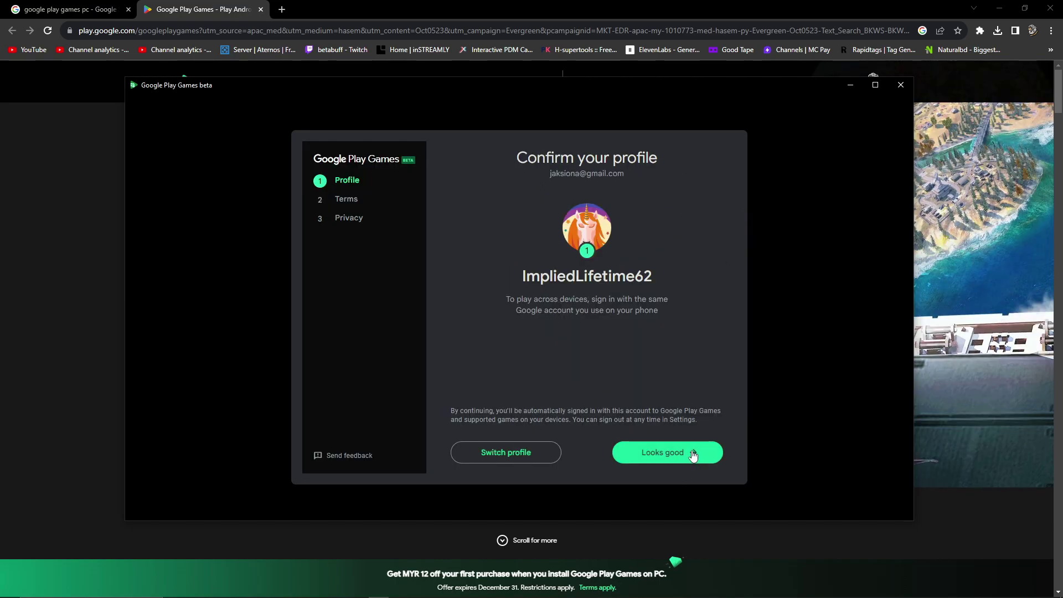
Confirm the signed-in profile, accept the terms and finish the privacy step
{"action": "left_click", "coordinate": [697, 457]}
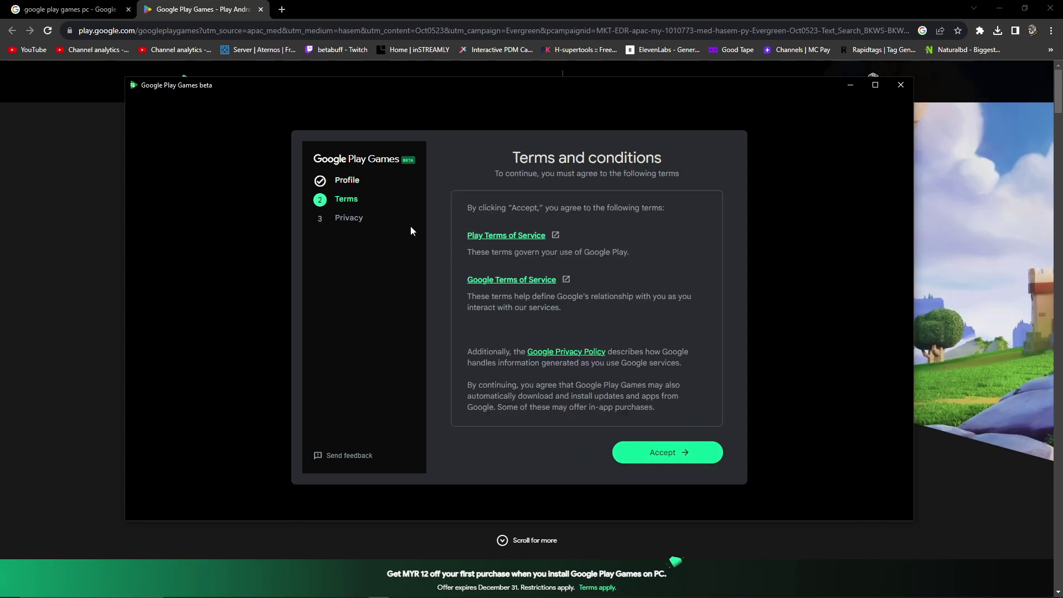
{"action": "left_click", "coordinate": [686, 452]}
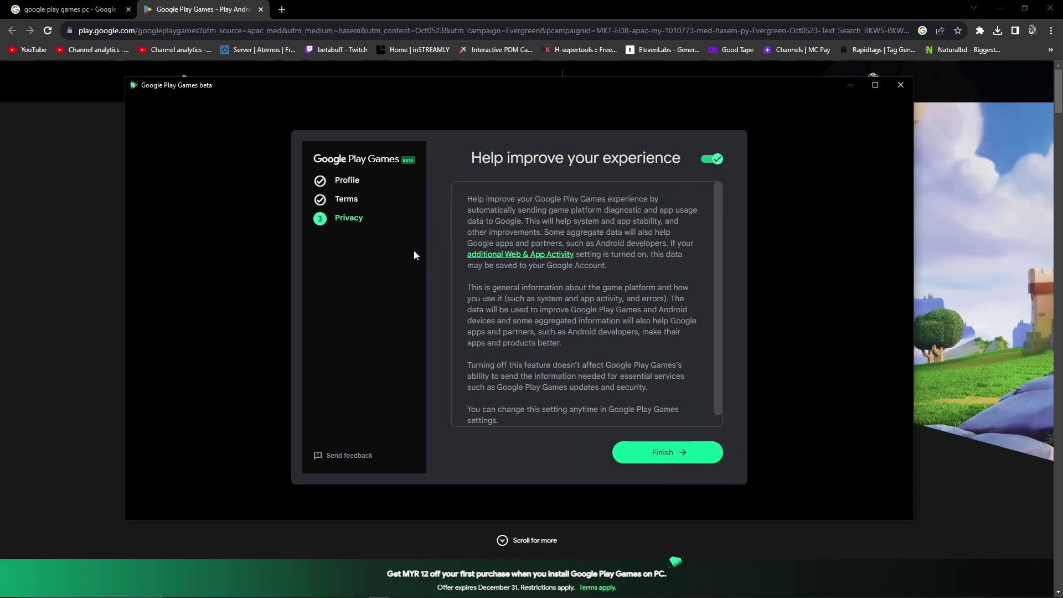
{"action": "left_click", "coordinate": [684, 452]}
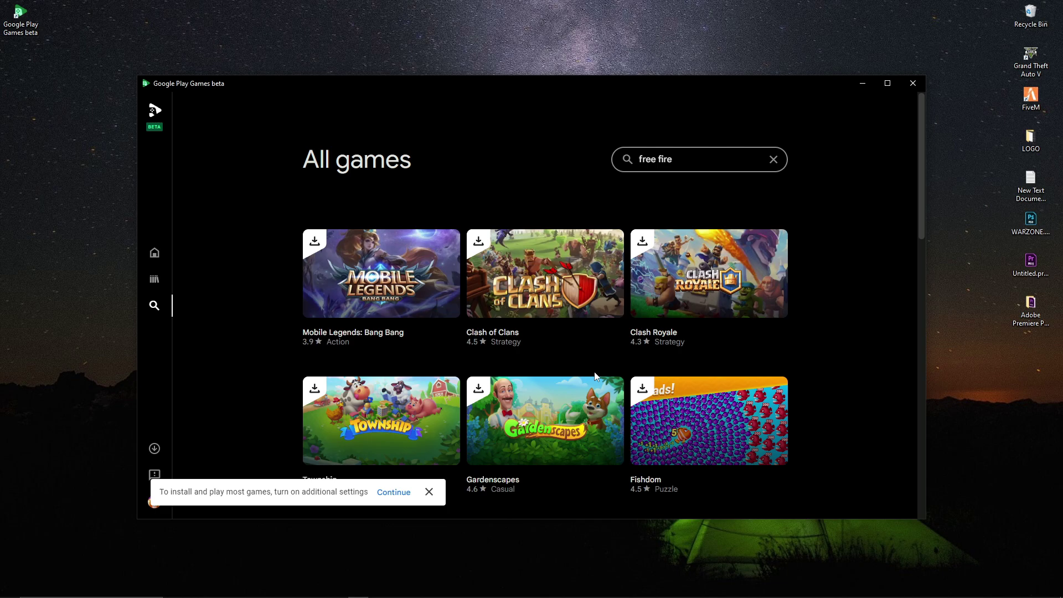
Enable the additional game settings and search the All games catalogue for 'free fire'
{"action": "left_click", "coordinate": [395, 493]}
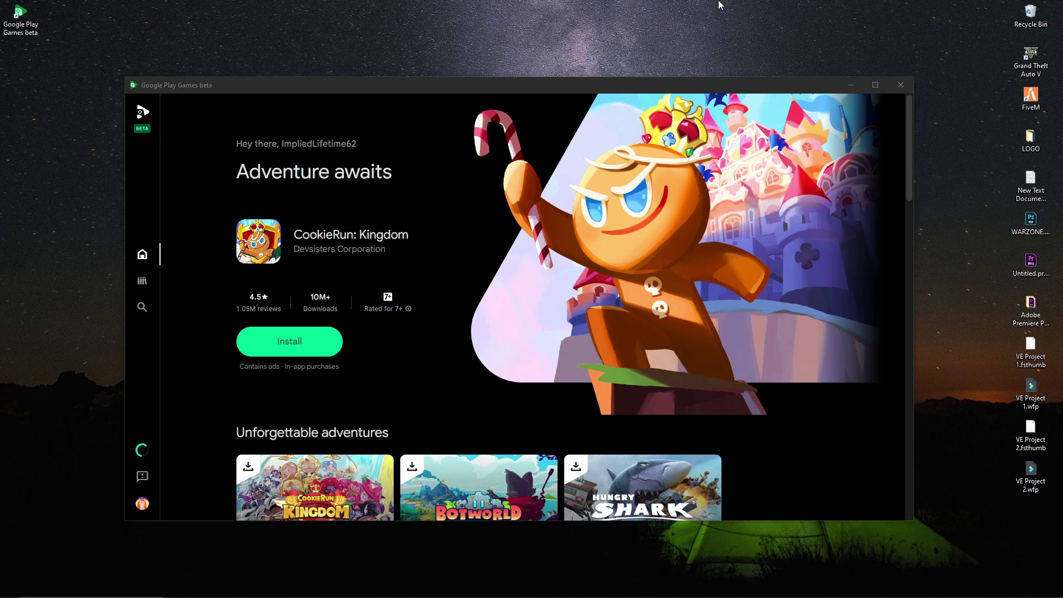
{"action": "left_click", "coordinate": [145, 308]}
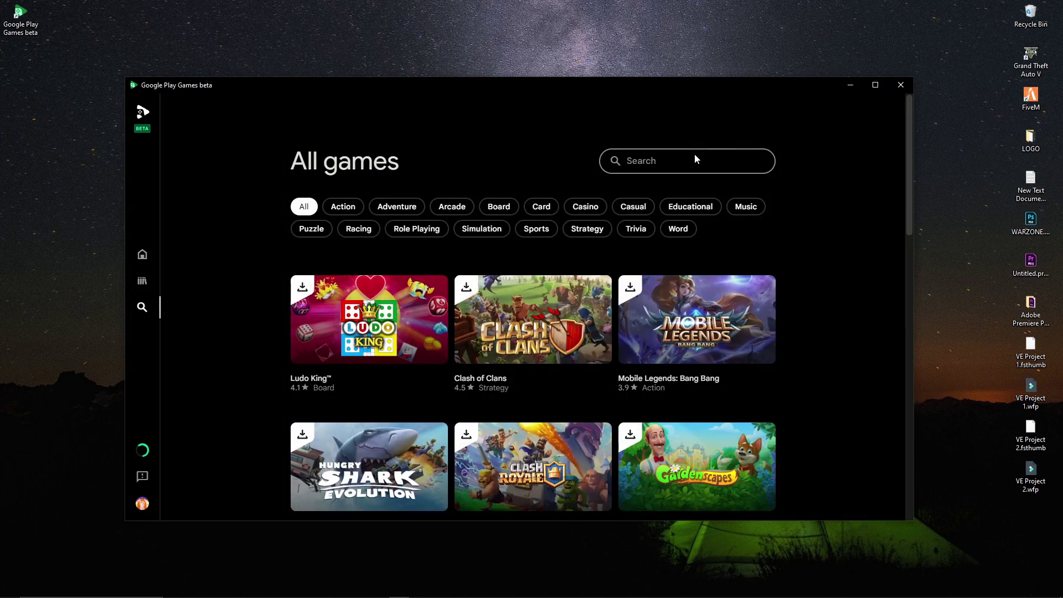
{"action": "left_click", "coordinate": [673, 164]}
{"action": "type", "text": "free fire"}
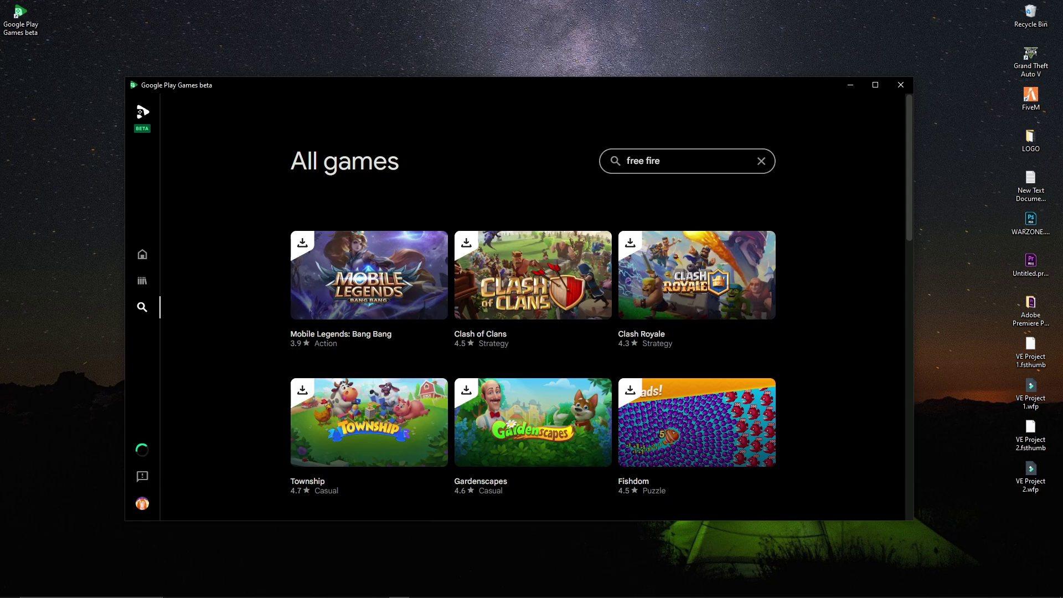
Connect the TunnelBear VPN to Malaysia
{"action": "left_click", "coordinate": [591, 541]}
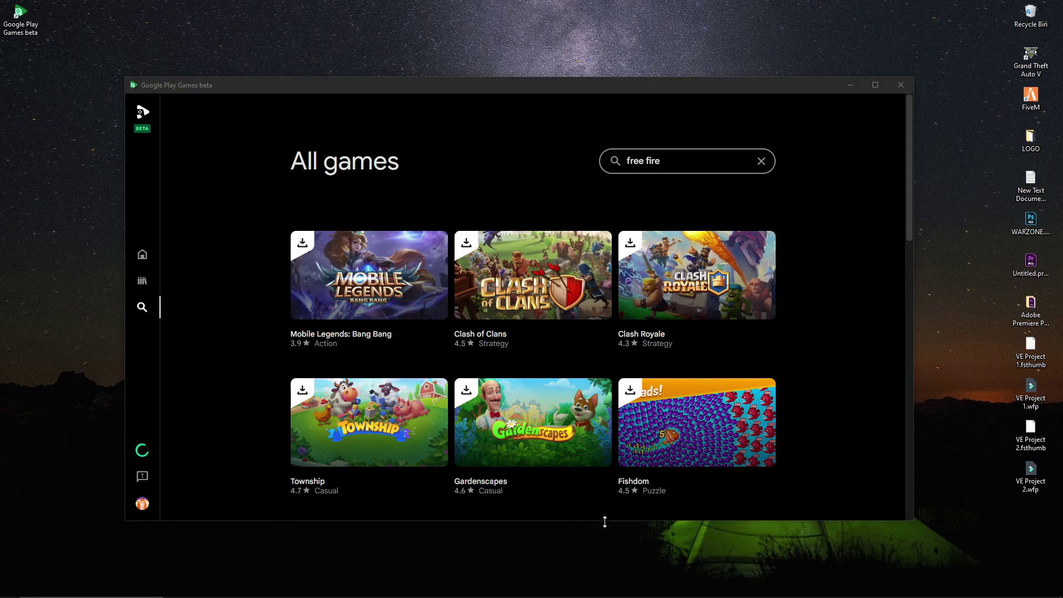
{"action": "left_click", "coordinate": [338, 588]}
{"action": "left_click_drag", "start_coordinate": [557, 150], "coordinate": [543, 138]}
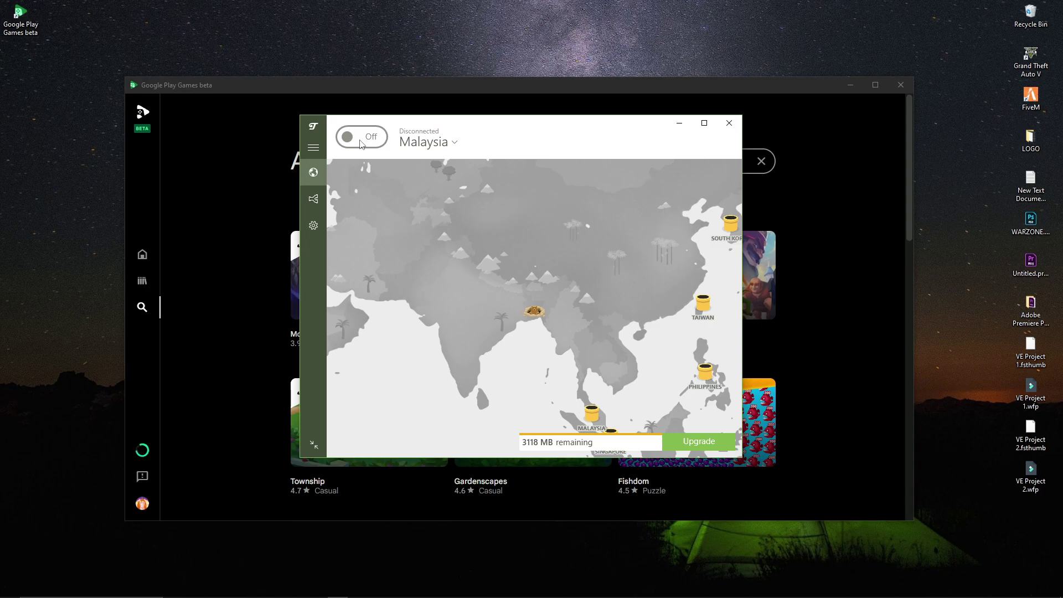
{"action": "left_click", "coordinate": [361, 138]}
{"action": "left_click", "coordinate": [545, 128]}
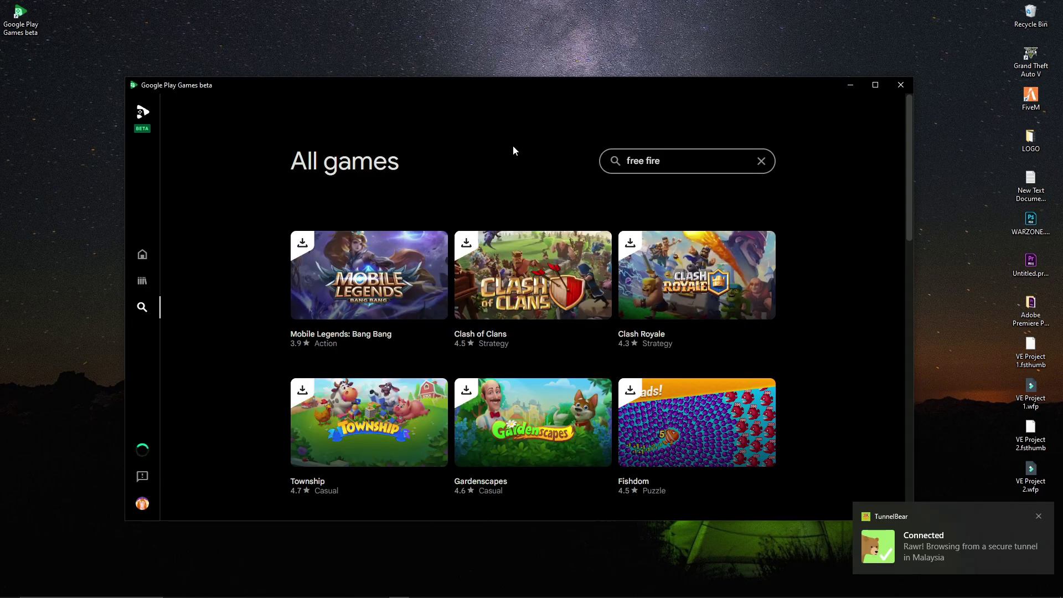
Restart Google Play Games from the desktop, then install and launch Free Fire MAX
{"action": "left_click", "coordinate": [902, 87]}
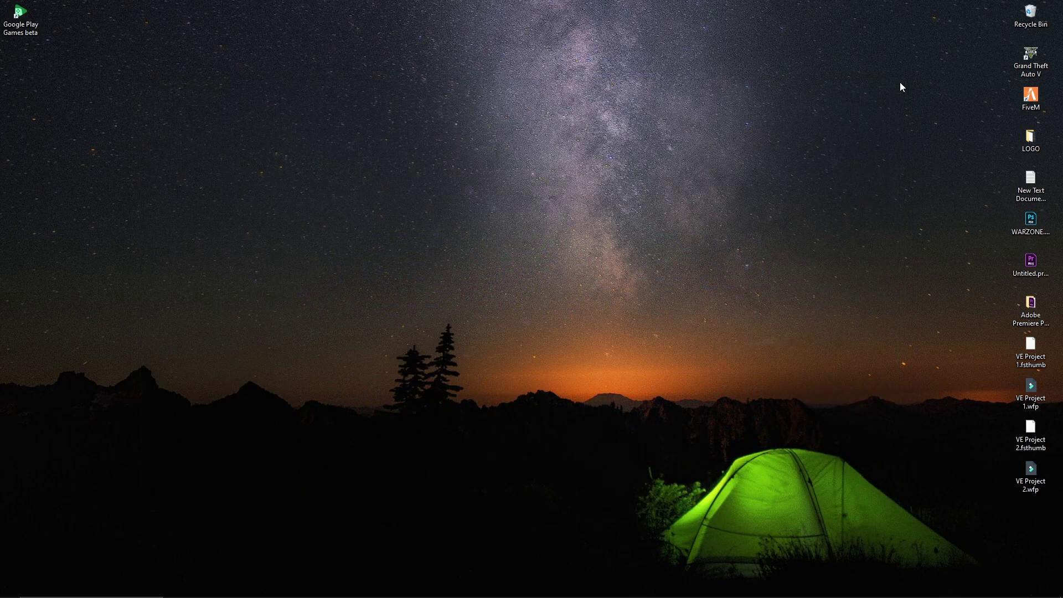
{"action": "double_click", "coordinate": [31, 26]}
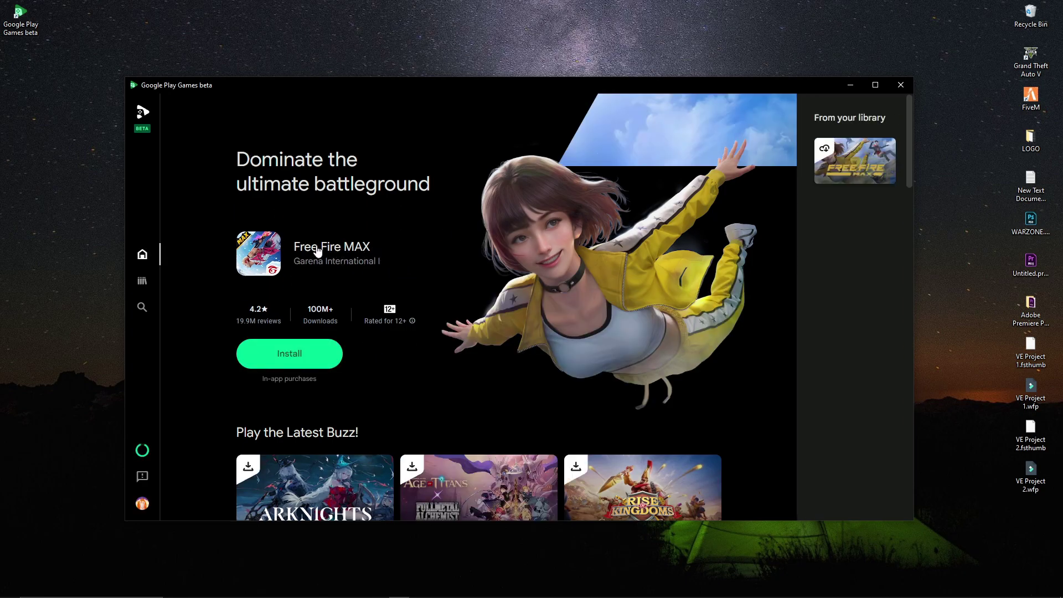
{"action": "left_click", "coordinate": [311, 359]}
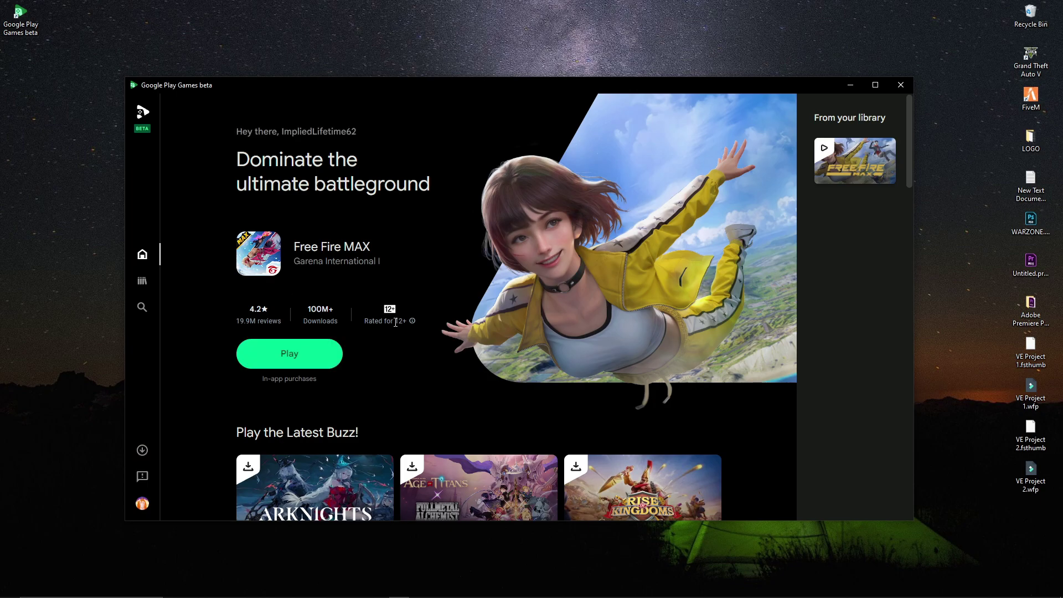
{"action": "left_click", "coordinate": [303, 366]}
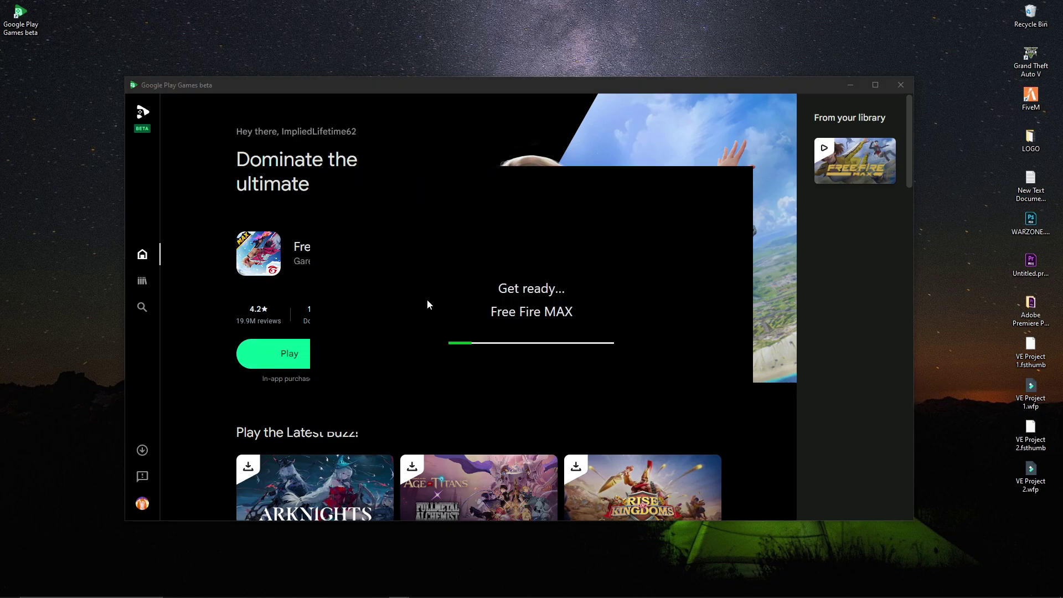
Let Free Fire MAX load into the lobby, dismissing the quit prompt with Escape
{"action": "left_click", "coordinate": [288, 355]}
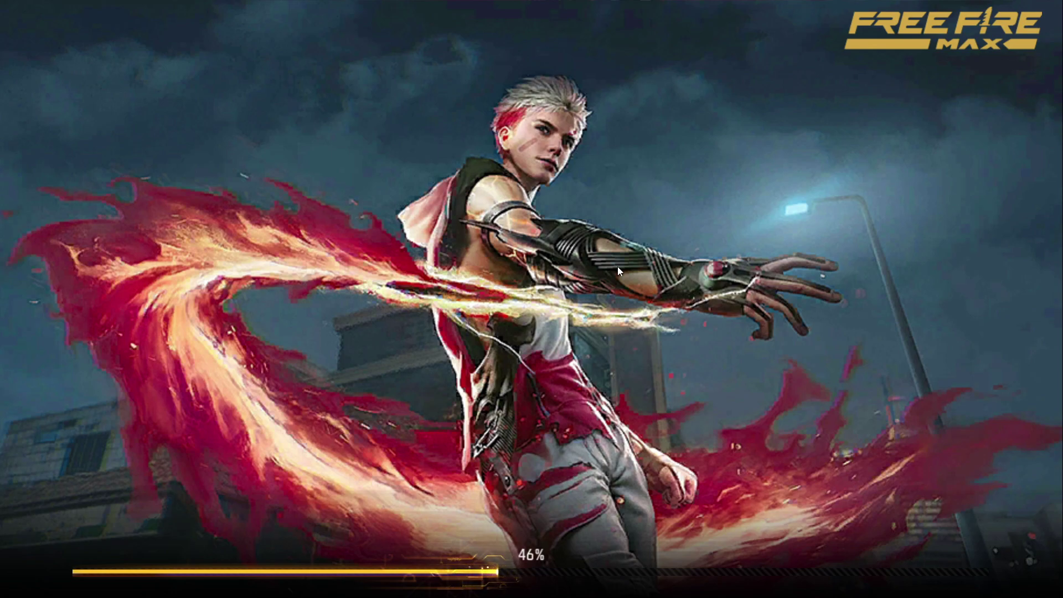
{"action": "key", "text": "Escape"}
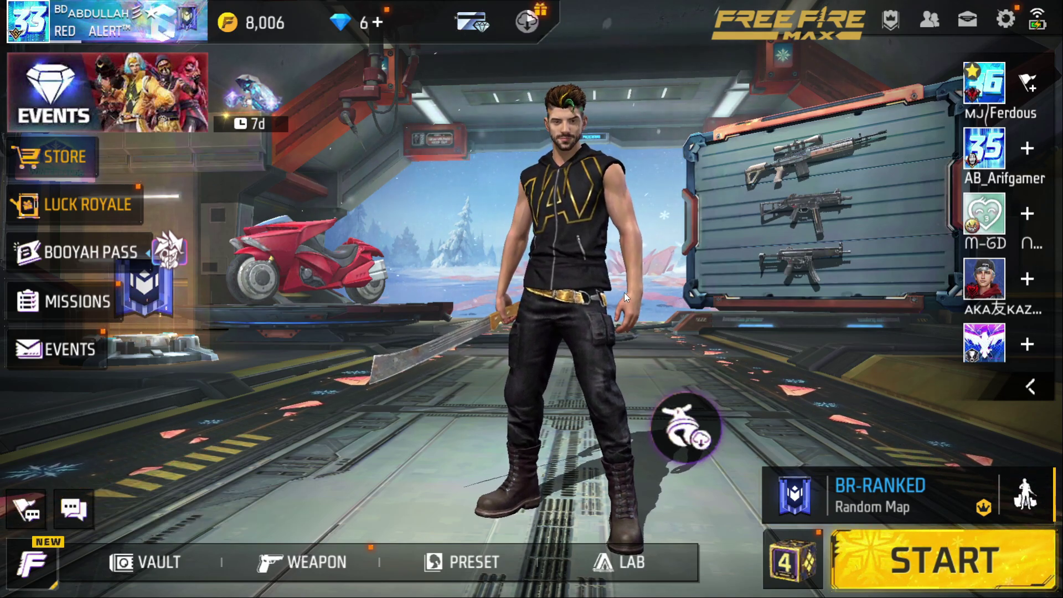
Open Settings on the Keyboard tab and scroll through the Battle, Movement and Common bindings
{"action": "left_click", "coordinate": [1006, 20]}
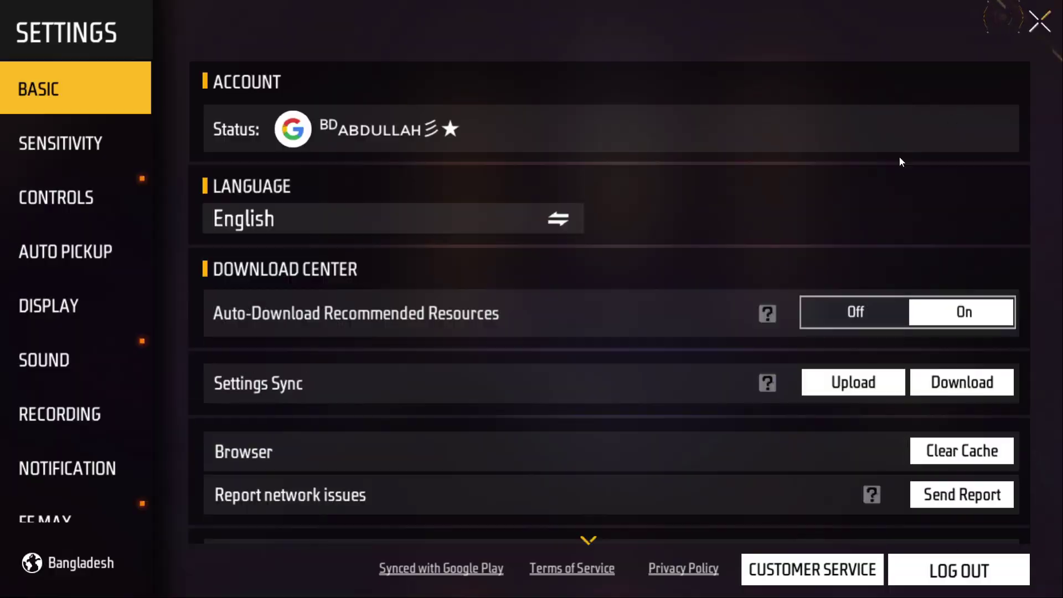
{"action": "left_click_drag", "start_coordinate": [148, 434], "coordinate": [81, 257]}
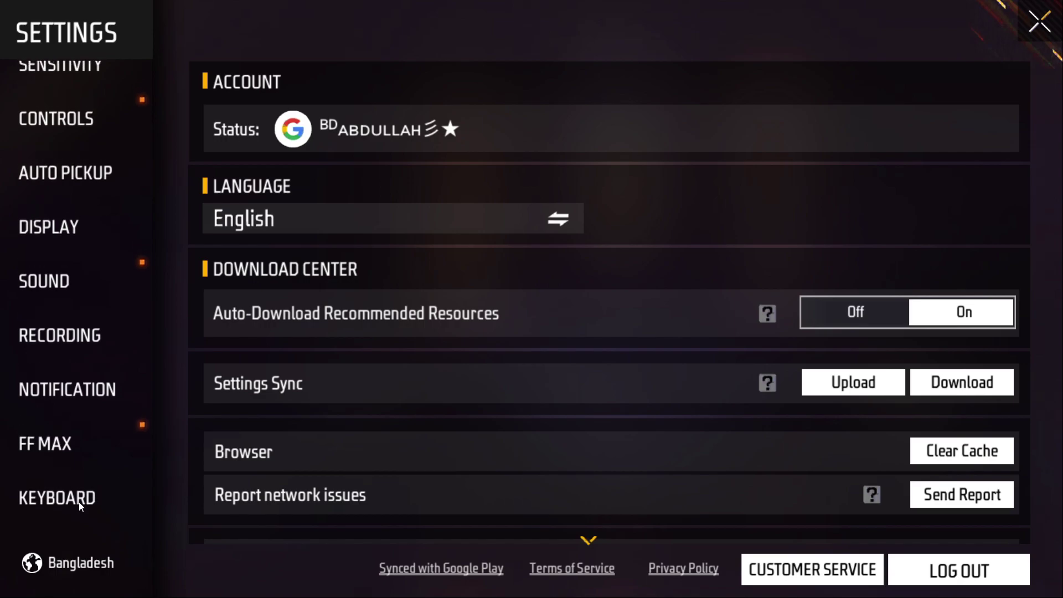
{"action": "left_click", "coordinate": [82, 505]}
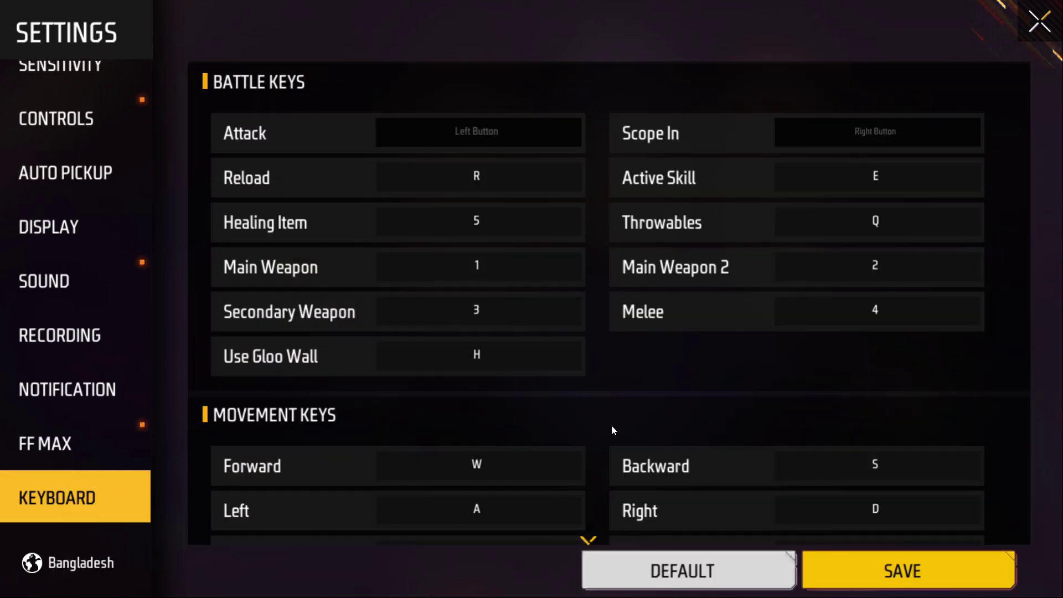
{"action": "left_click_drag", "start_coordinate": [601, 476], "coordinate": [610, 266]}
{"action": "left_click_drag", "start_coordinate": [611, 438], "coordinate": [611, 317]}
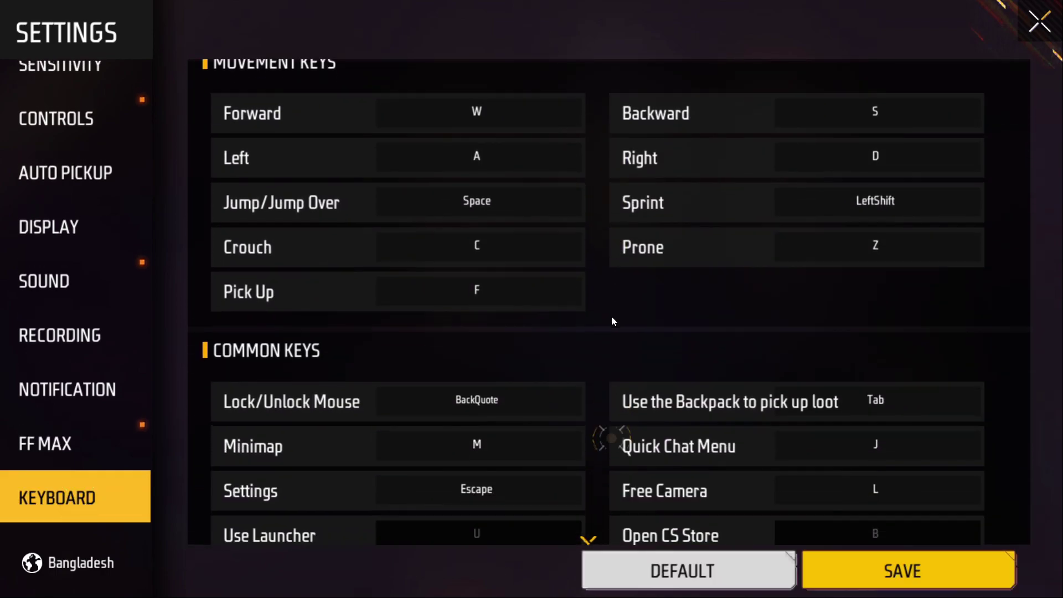
Set sensitivity General 89, Red Dot 83, 2x 72, 4x 63, Sniper 58, then start a match
{"action": "left_click", "coordinate": [1039, 22]}
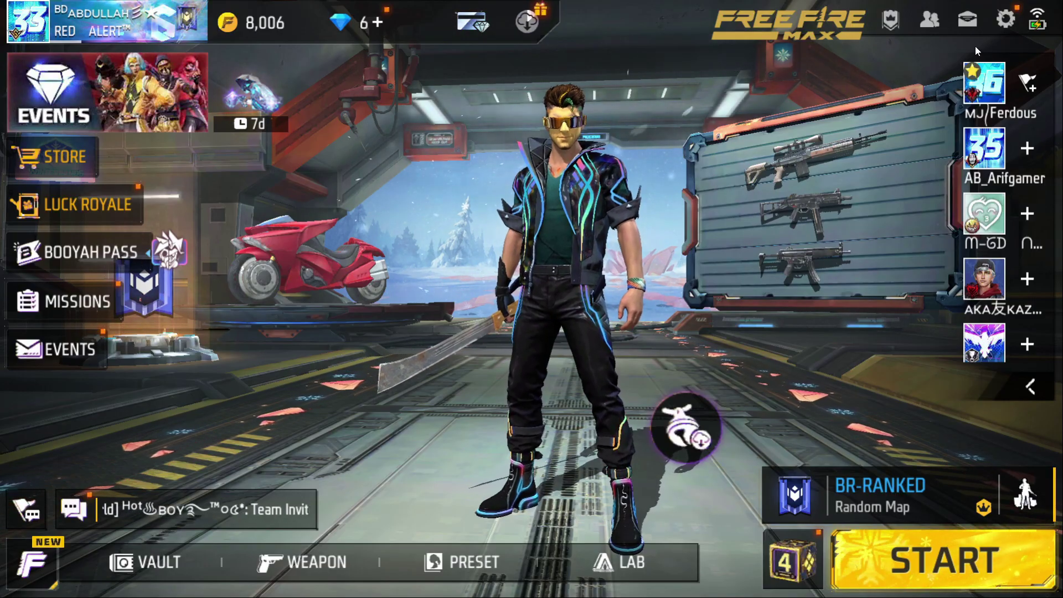
{"action": "left_click", "coordinate": [1005, 20]}
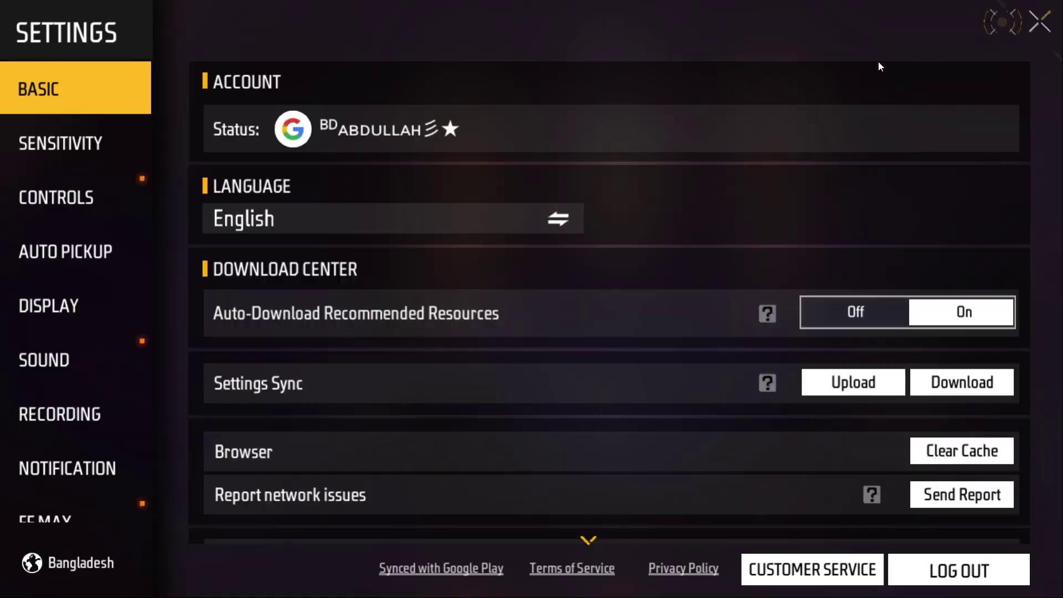
{"action": "left_click", "coordinate": [95, 156]}
{"action": "left_click_drag", "start_coordinate": [825, 130], "coordinate": [952, 129]}
{"action": "left_click_drag", "start_coordinate": [789, 166], "coordinate": [926, 178]}
{"action": "left_click_drag", "start_coordinate": [806, 208], "coordinate": [876, 216]}
{"action": "left_click_drag", "start_coordinate": [798, 268], "coordinate": [846, 268]}
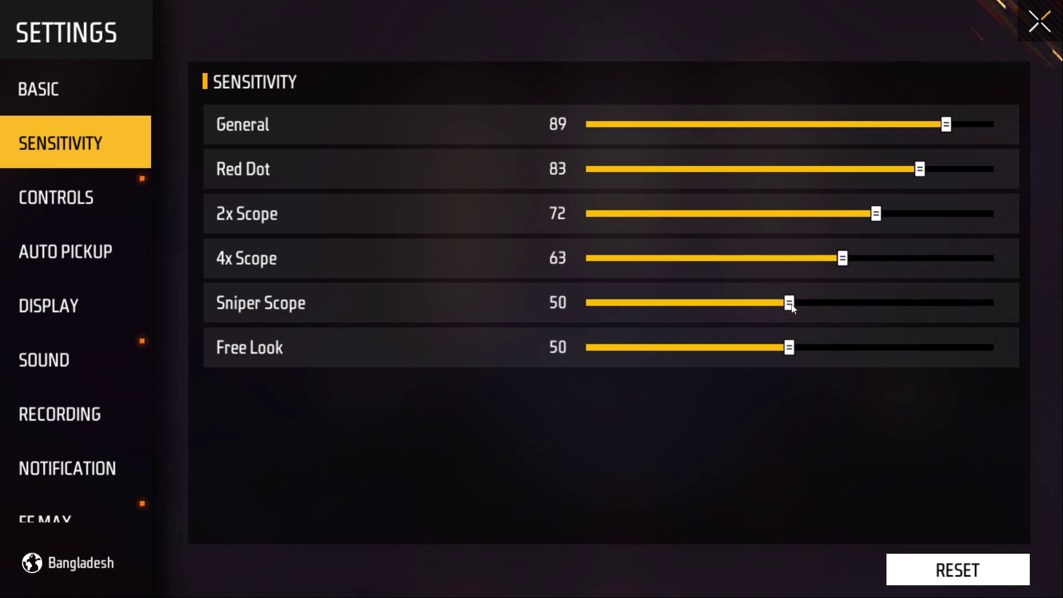
{"action": "left_click_drag", "start_coordinate": [792, 307], "coordinate": [822, 304]}
{"action": "left_click", "coordinate": [1046, 21]}
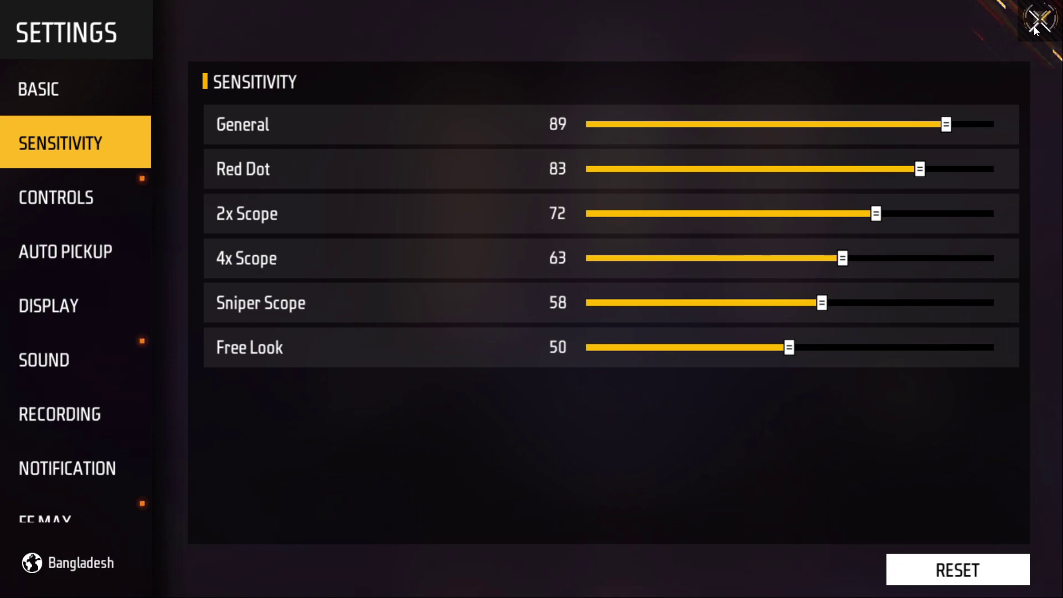
{"action": "left_click", "coordinate": [946, 559]}
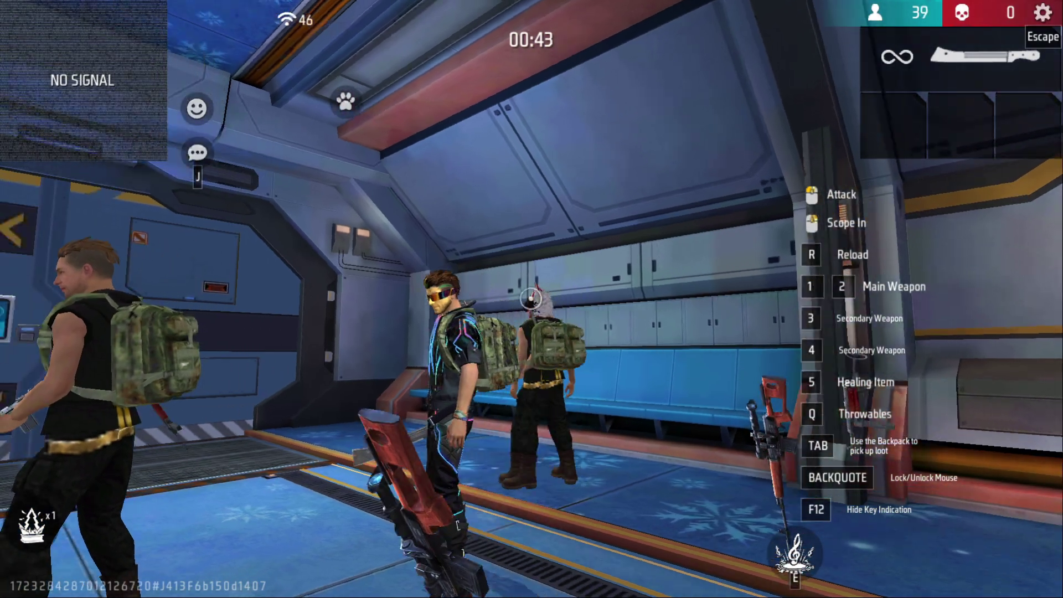
Run and jump along the waiting-hall corridor past the Winterlands hologram during the countdown
{"action": "key", "text": "w"}
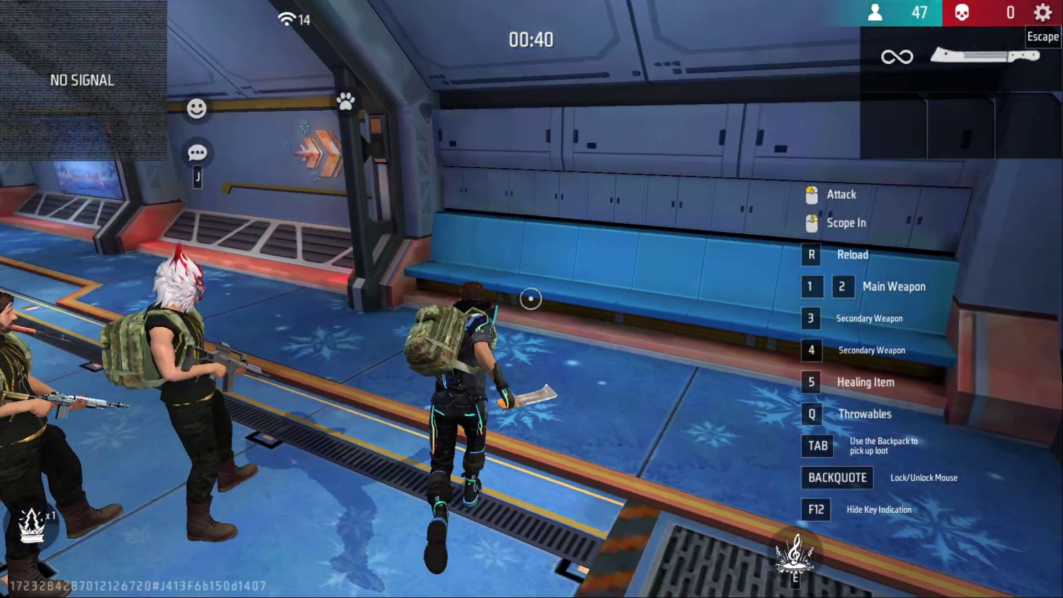
{"action": "key", "text": "space"}
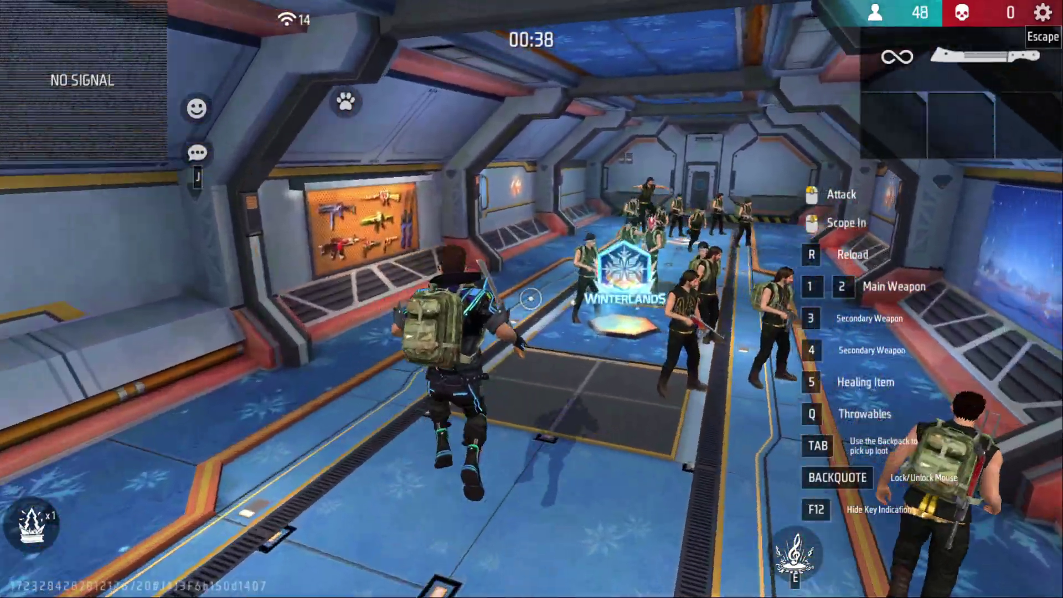
{"action": "key", "text": "w"}
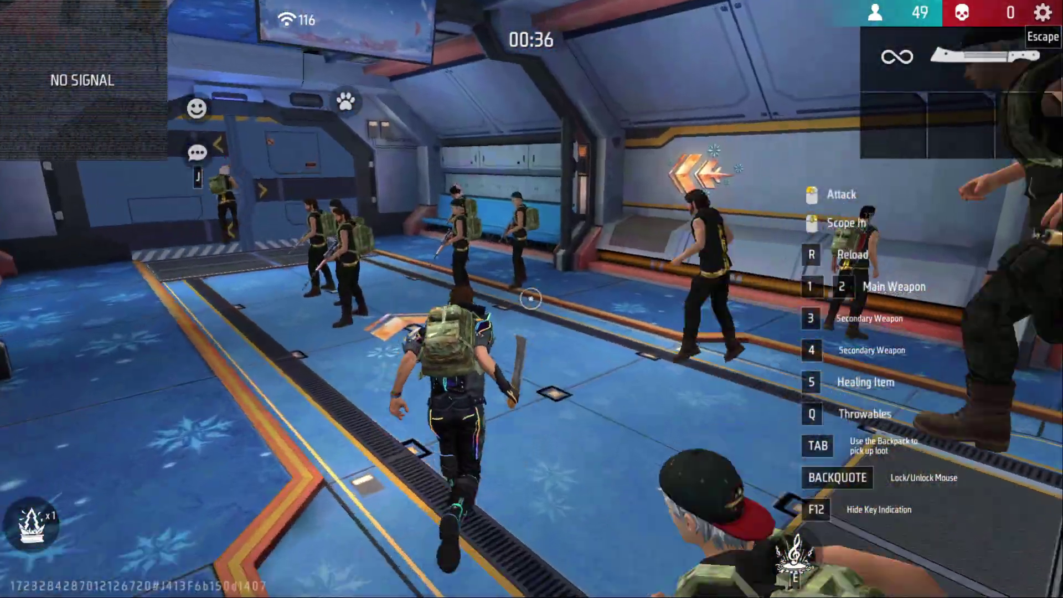
{"action": "key", "text": "w"}
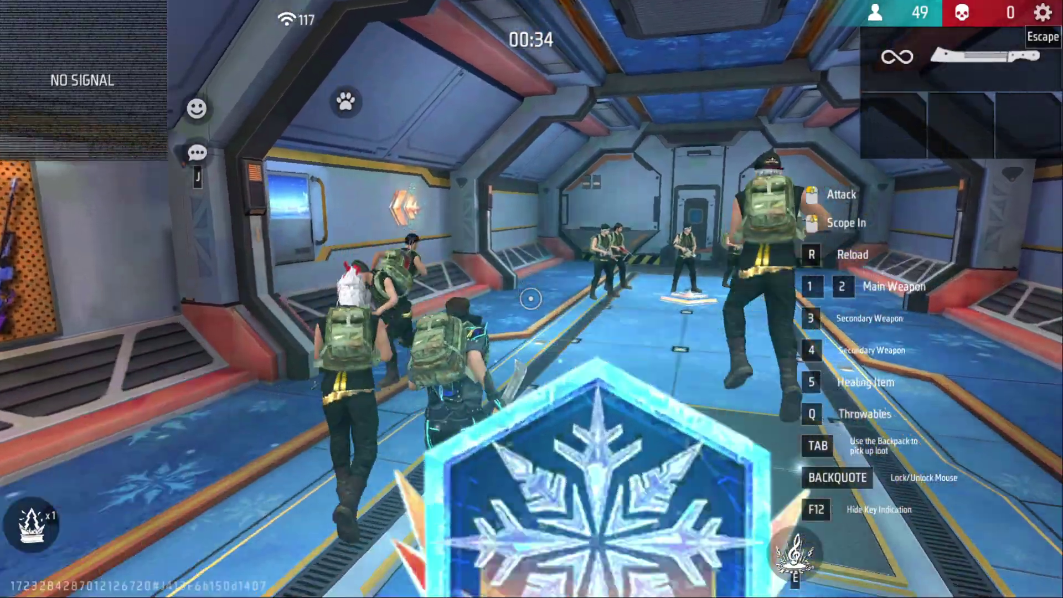
{"action": "key", "text": "w"}
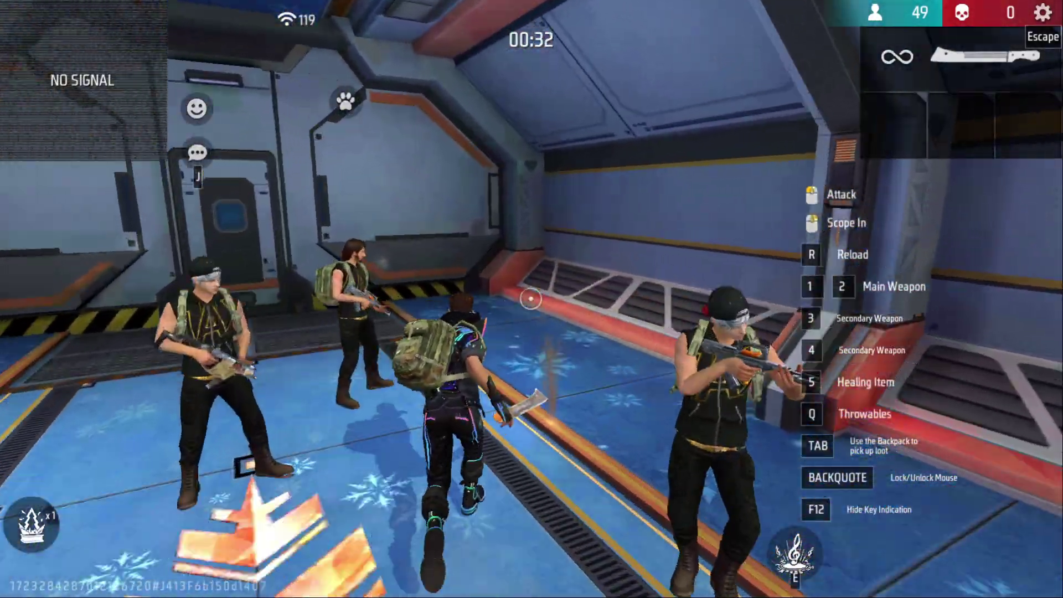
{"action": "key", "text": "w"}
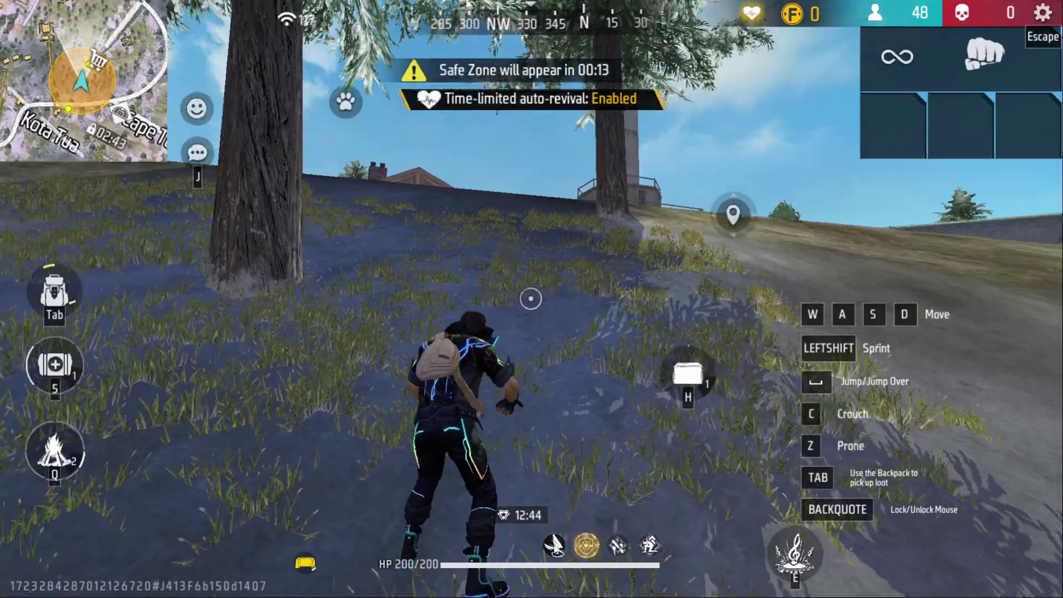
Run uphill to the wooden house doorway
{"action": "key", "text": "w"}
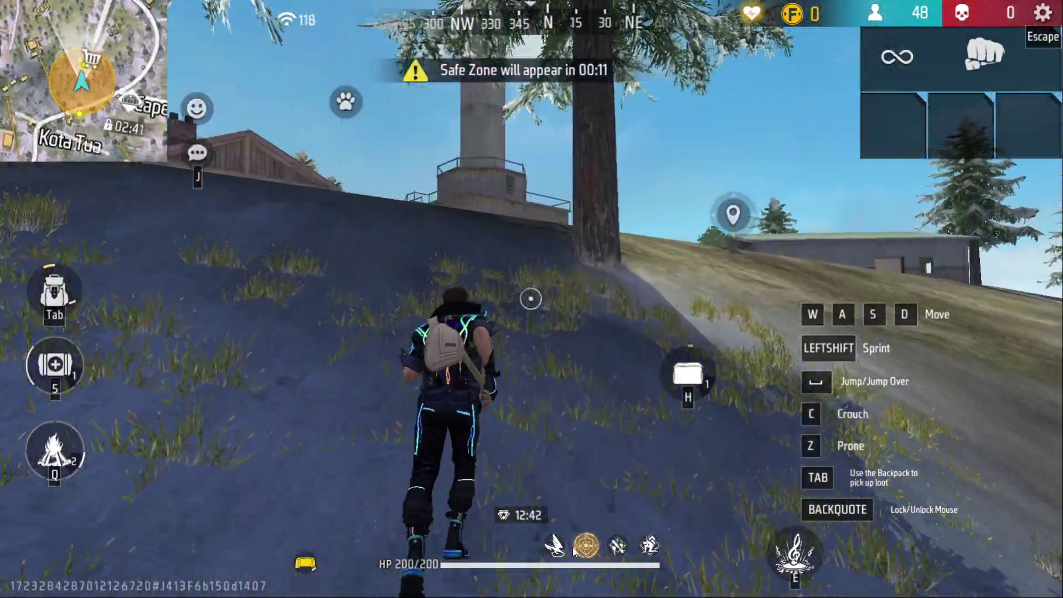
{"action": "key", "text": "w"}
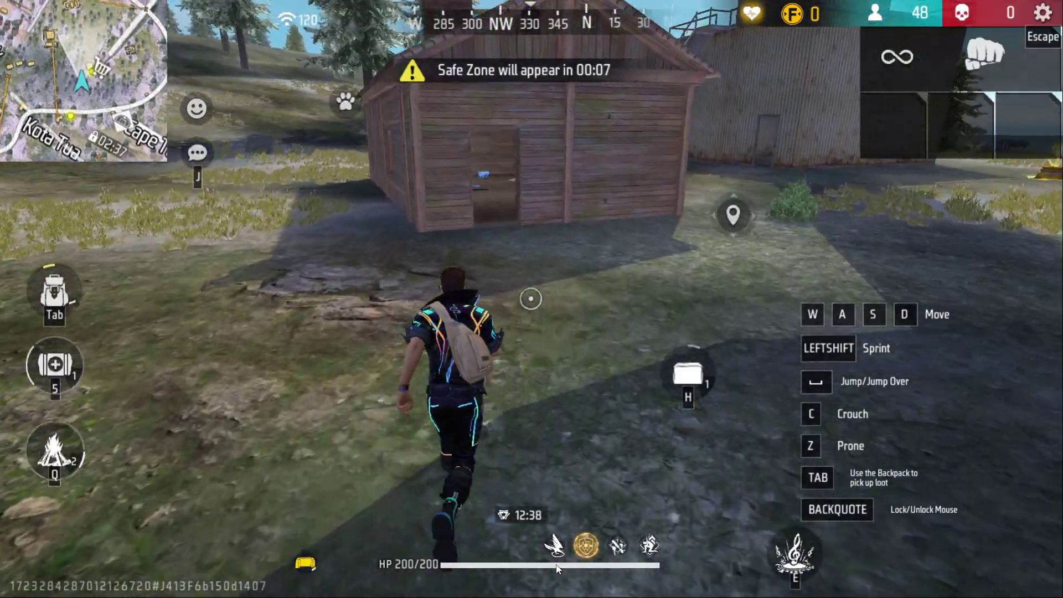
{"action": "key", "text": "w"}
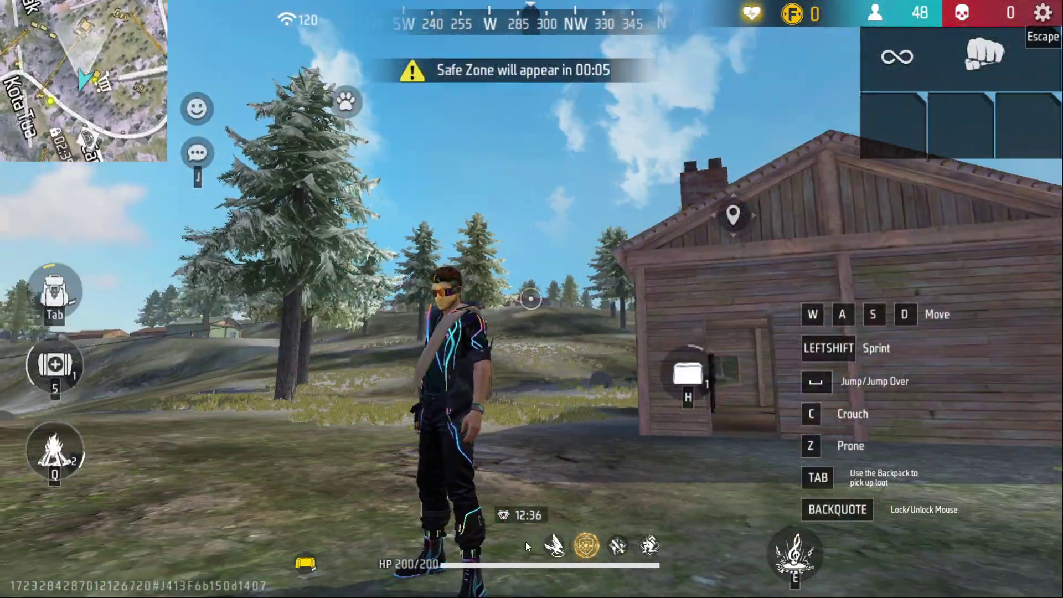
{"action": "key", "text": "w"}
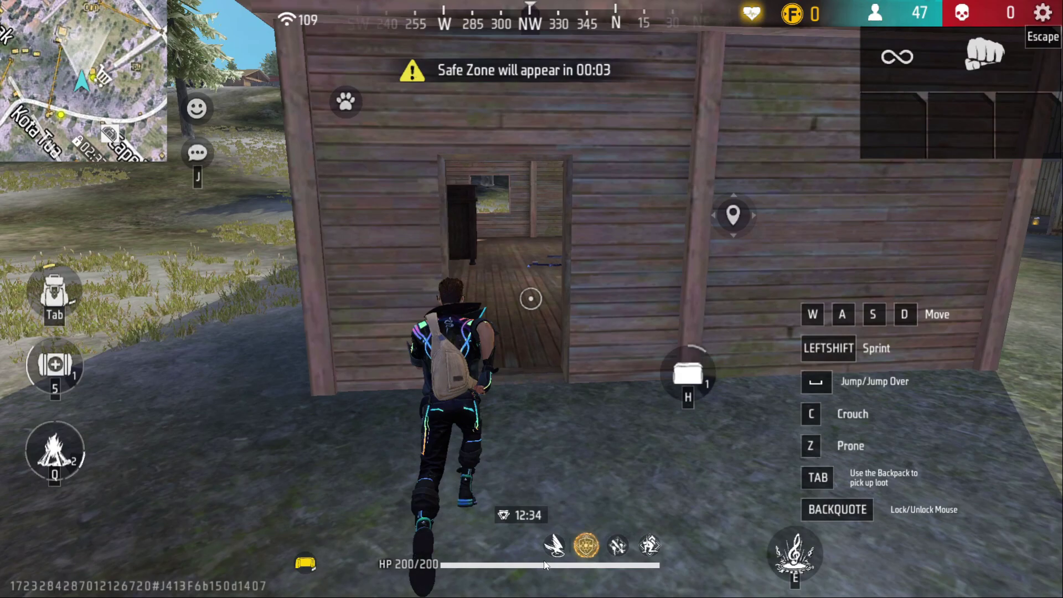
Loot the Lv. 3 helmet, G36, silencer, stock and rifle ammo inside the house
{"action": "key", "text": "w"}
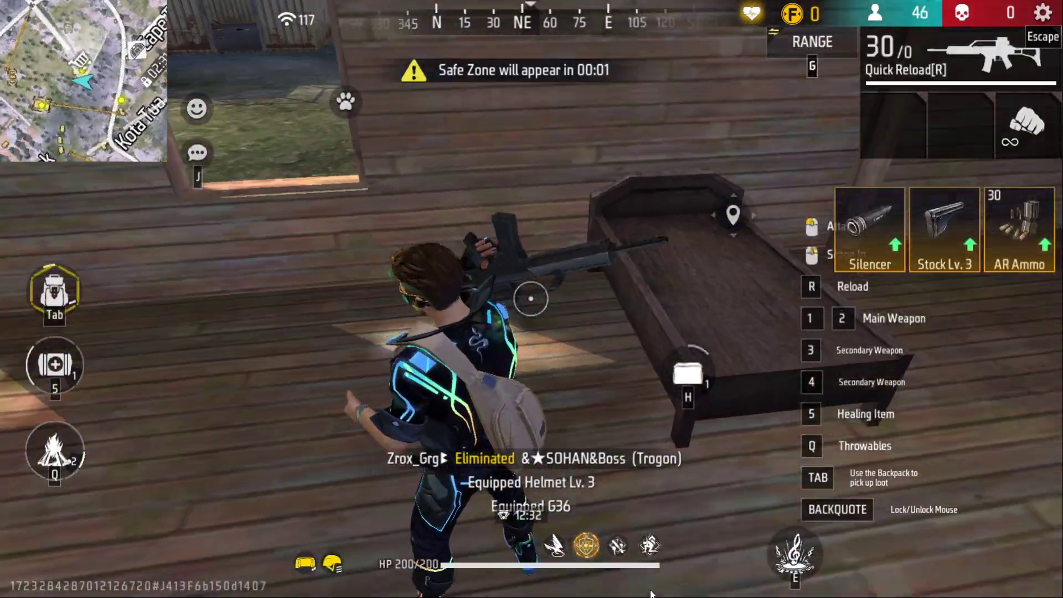
{"action": "key", "text": "w"}
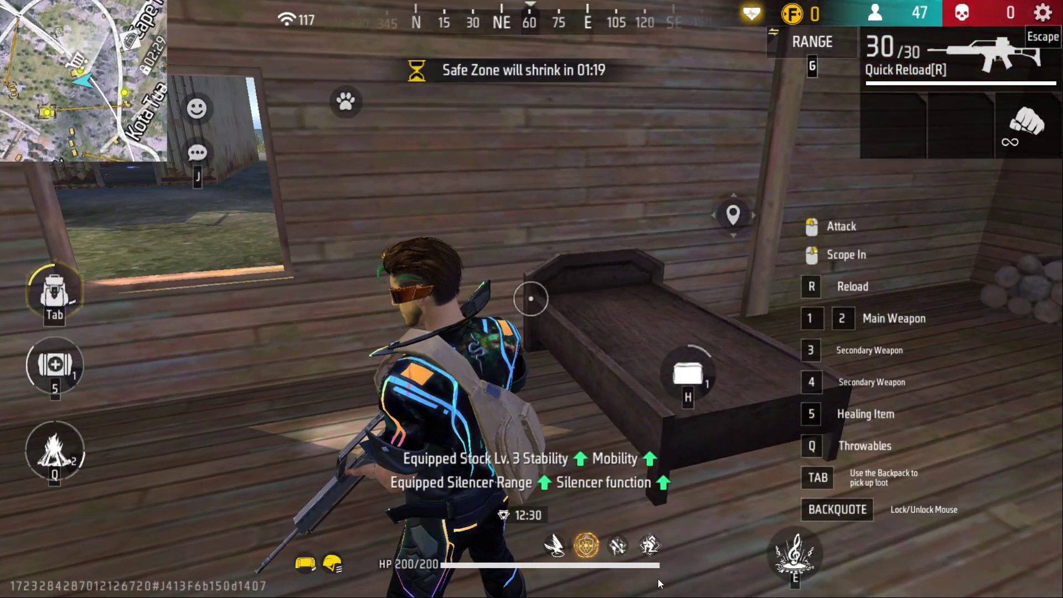
{"action": "key", "text": "w"}
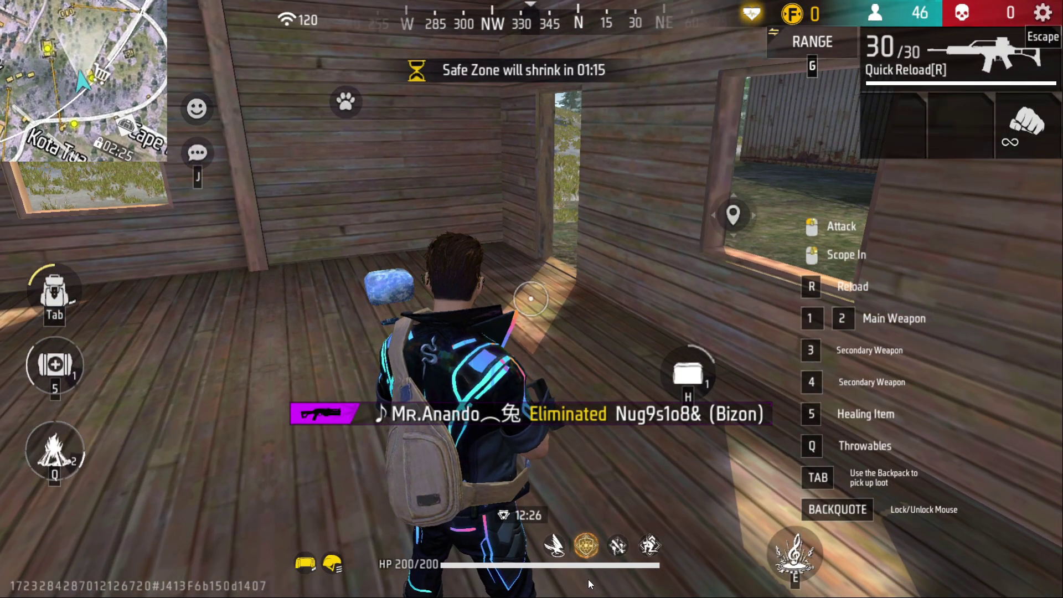
{"action": "left_click_drag", "start_coordinate": [589, 584], "coordinate": [582, 586]}
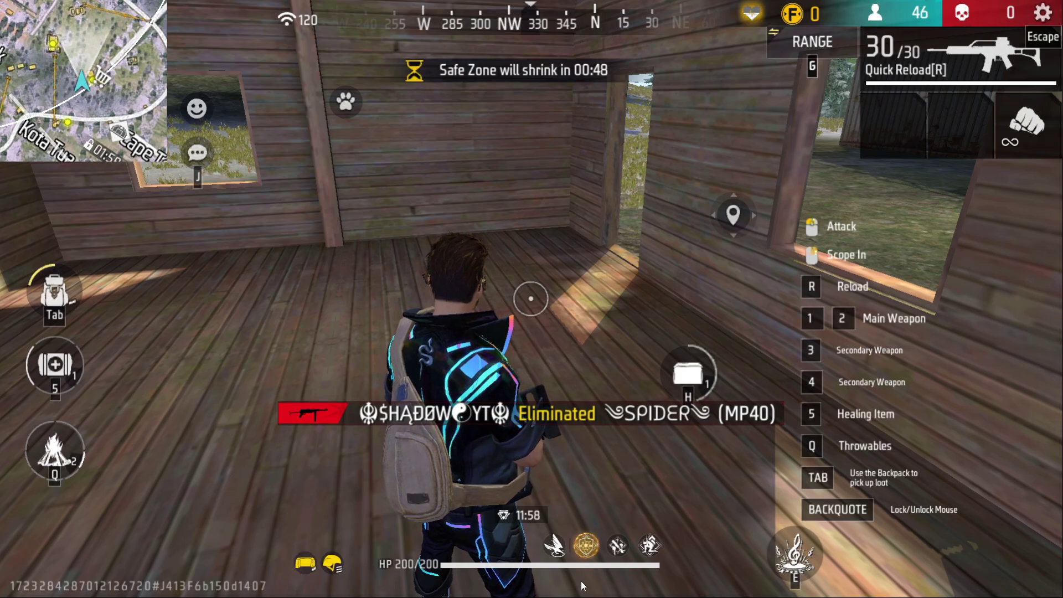
Run out of the house across the yard to 200 gold, then scope and fire the G36 down to 5/30 ammo
{"action": "key", "text": "w"}
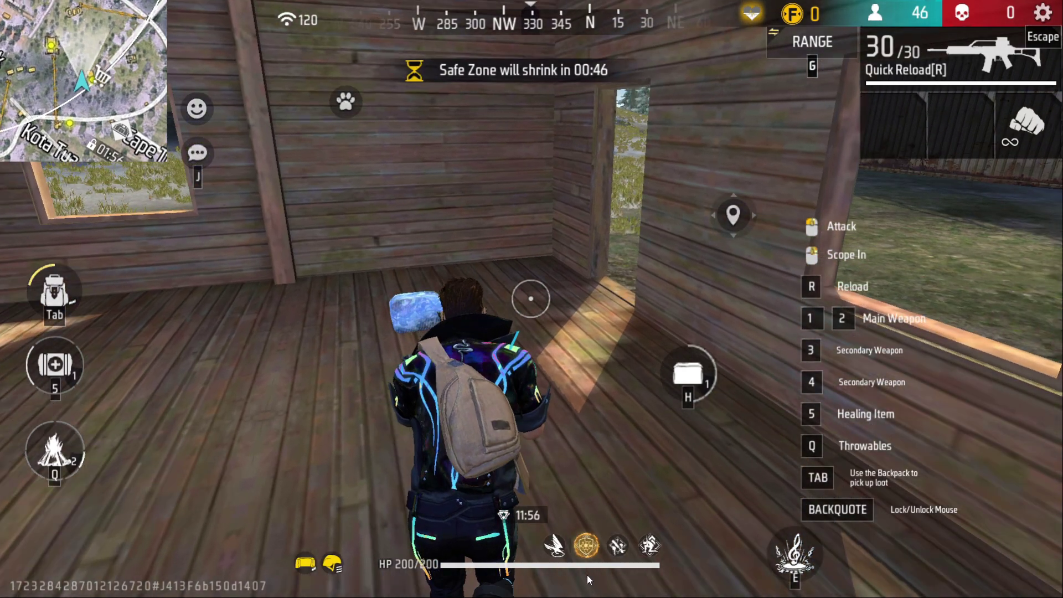
{"action": "key", "text": "w"}
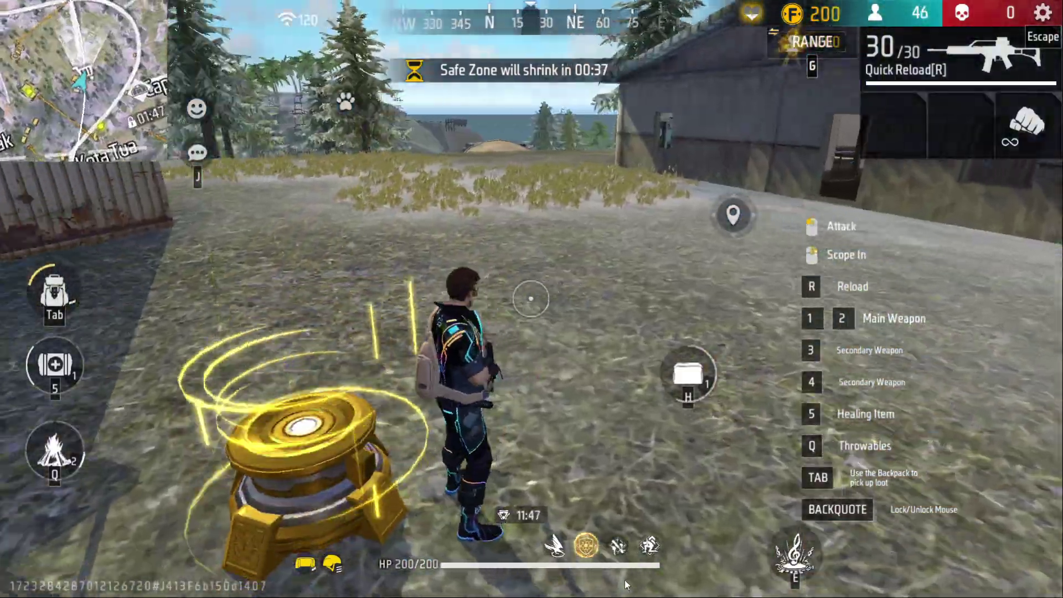
{"action": "key", "text": "w"}
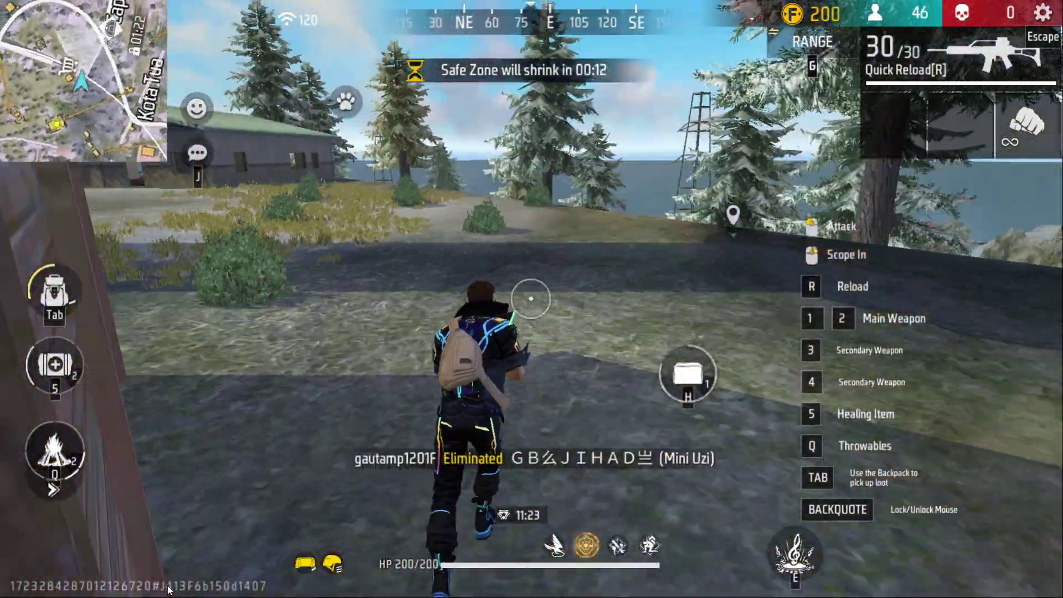
{"action": "key", "text": "w"}
{"action": "key", "text": "w"}
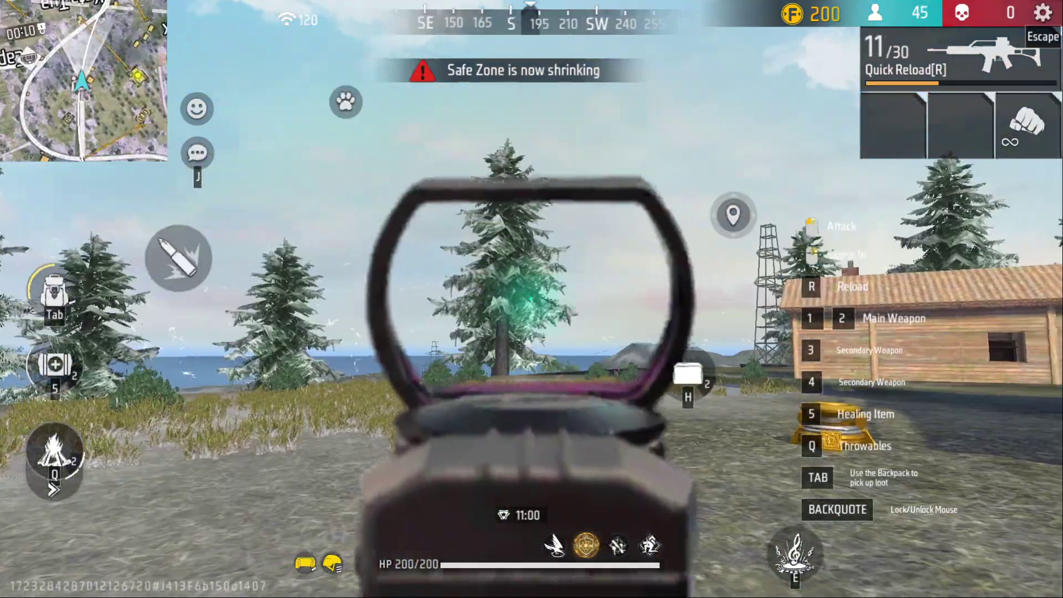
{"action": "left_click", "coordinate": [532, 299]}
{"action": "left_click", "coordinate": [532, 299]}
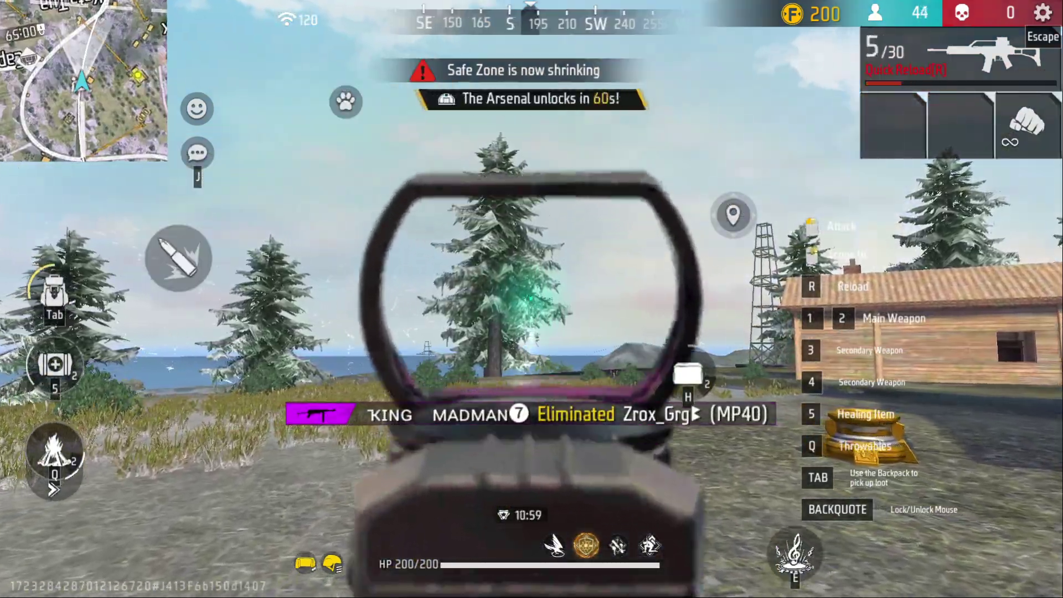